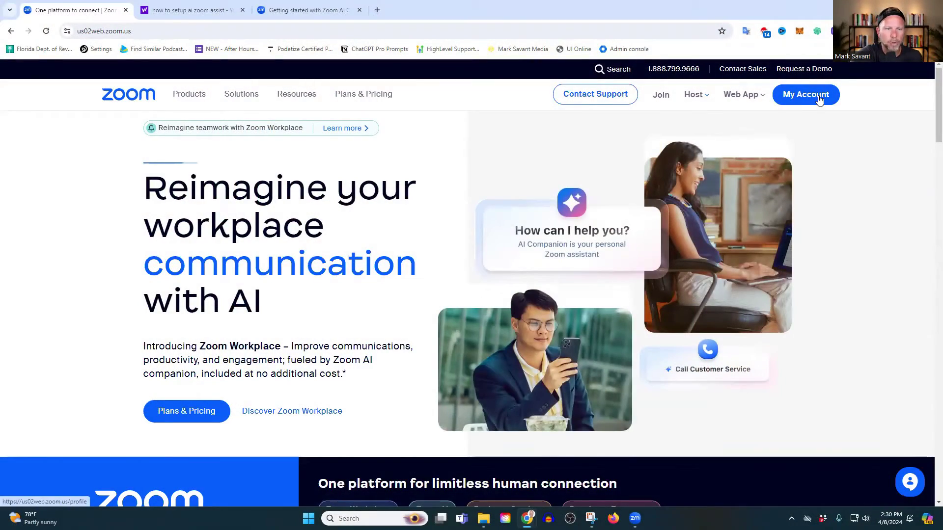
Go to My Account and open the account's Settings page
click(819, 99)
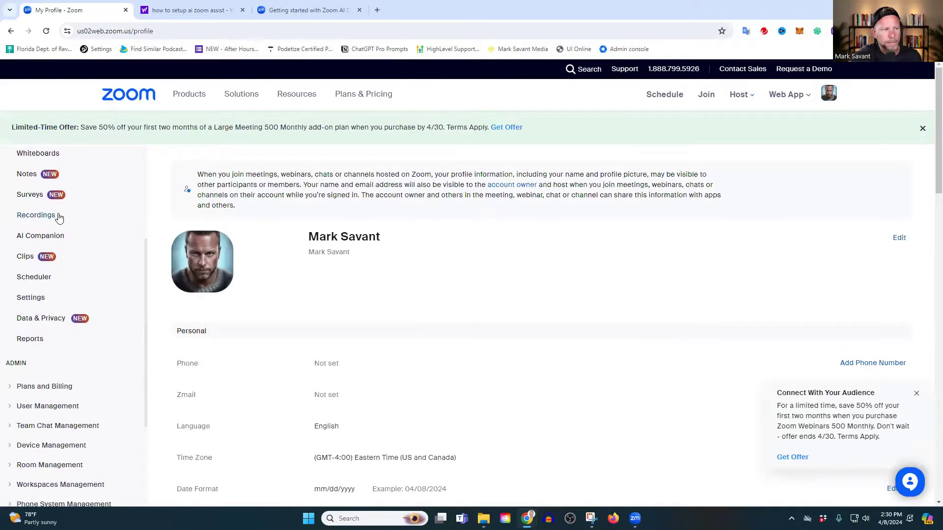
click(53, 298)
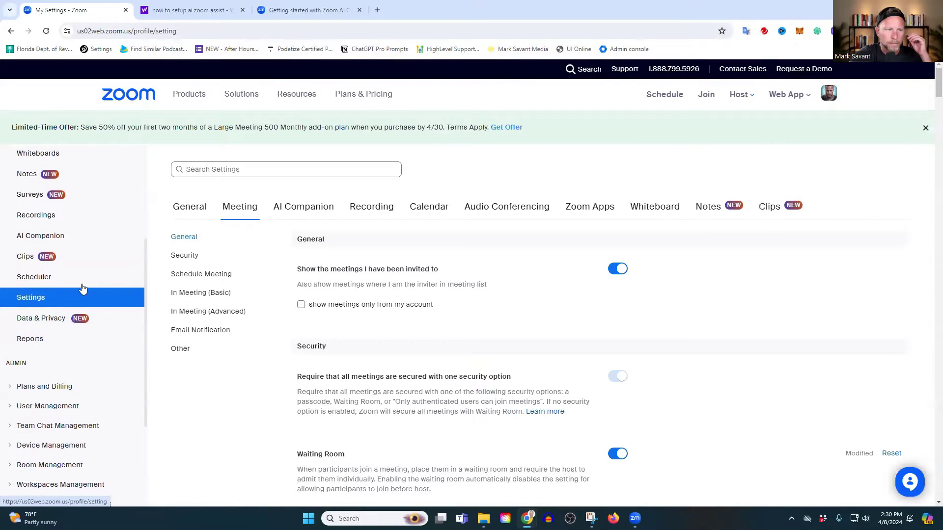
Switch to the AI Companion settings tab
click(294, 206)
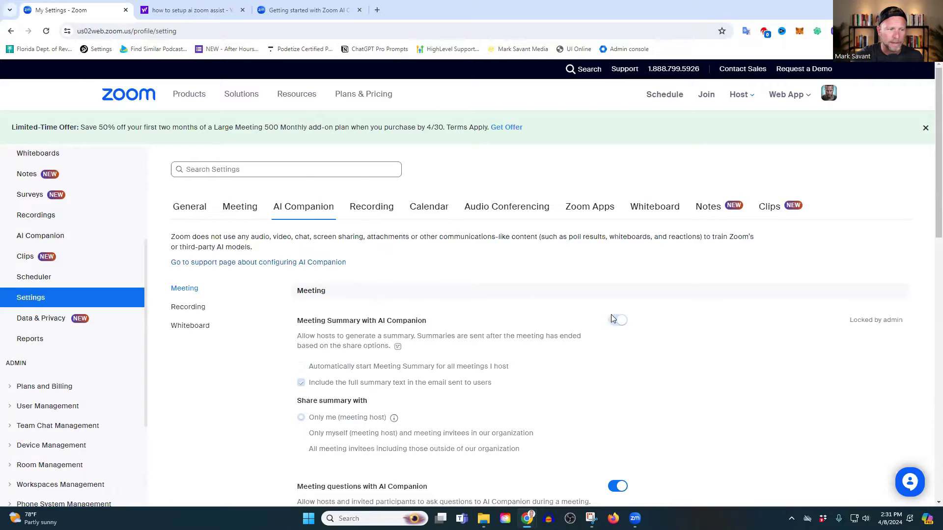
scroll(611, 314, down, 3)
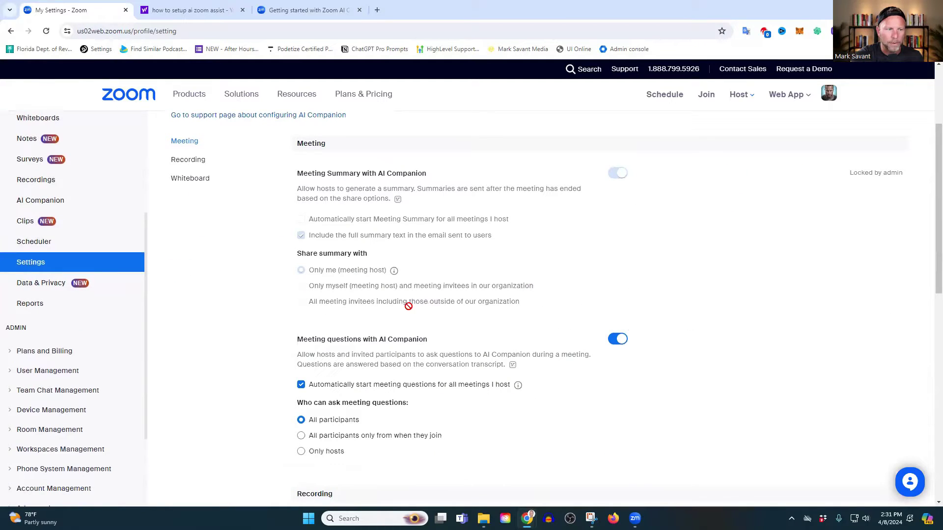
drag(432, 340, 297, 342)
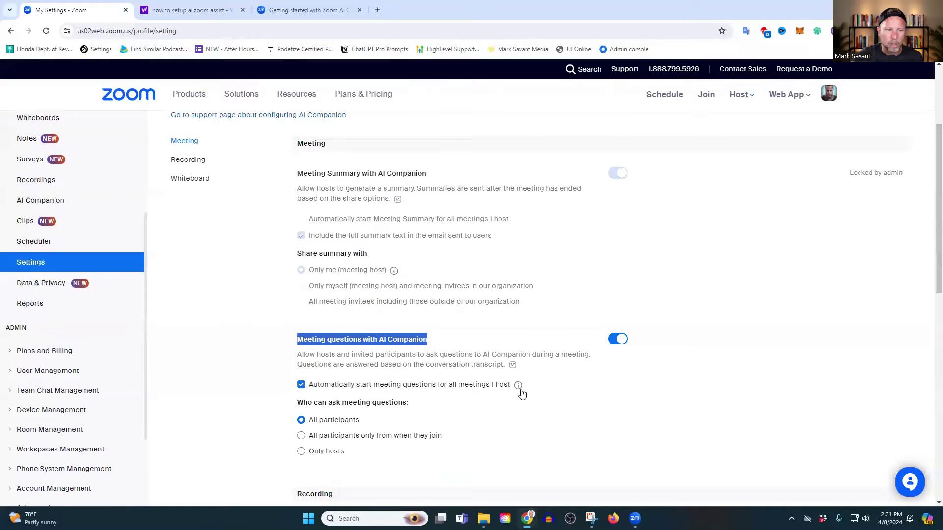
scroll(522, 394, down, 3)
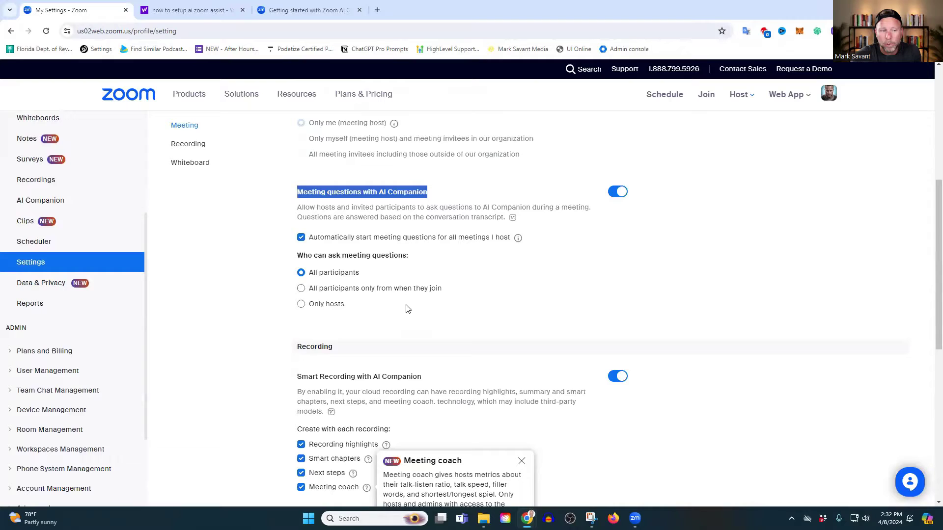
Scroll to the Smart Recording and Whiteboard settings and close the Meeting coach notice
scroll(412, 299, down, 3)
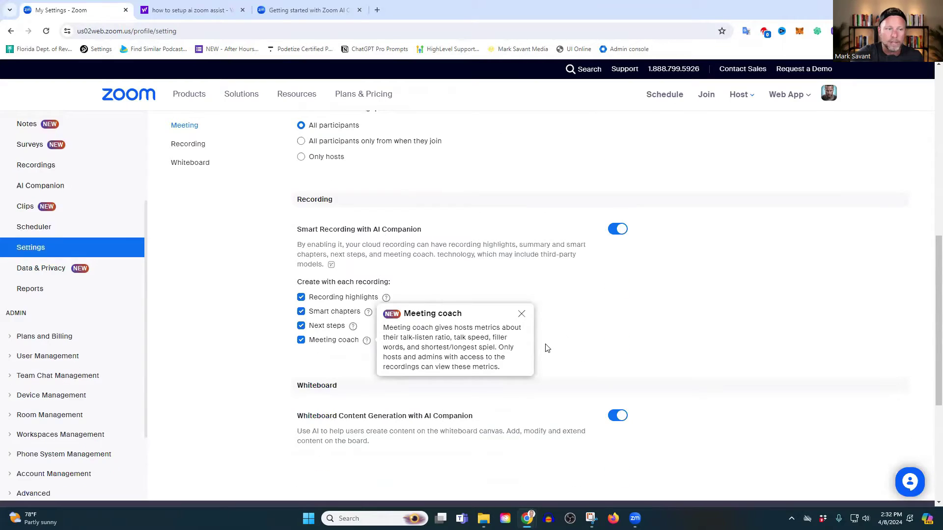
click(522, 314)
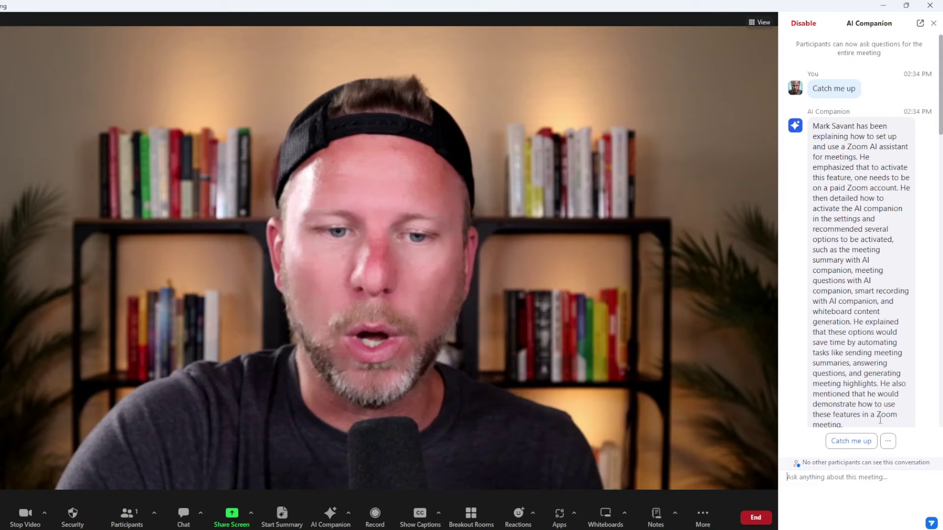
Scroll through the AI Companion chat to read the replies on action items and setup steps
scroll(879, 420, down, 20)
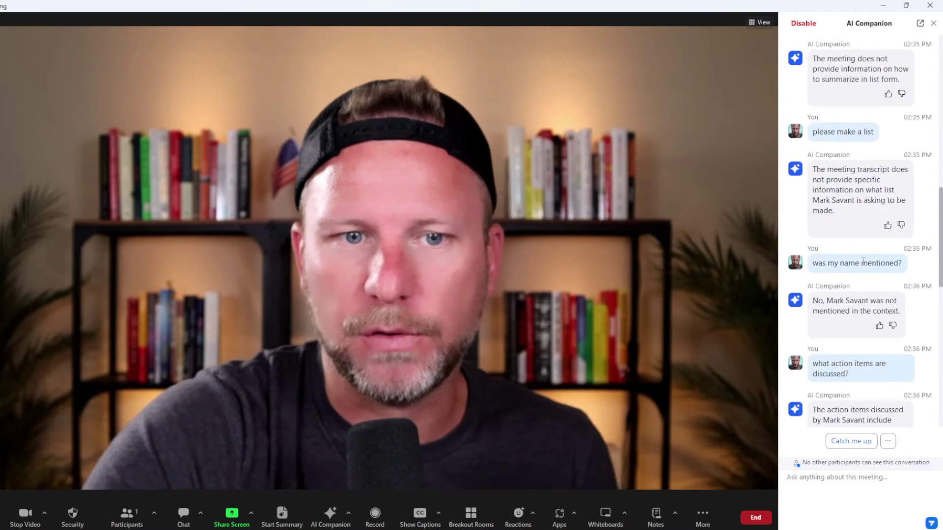
scroll(867, 293, down, 2)
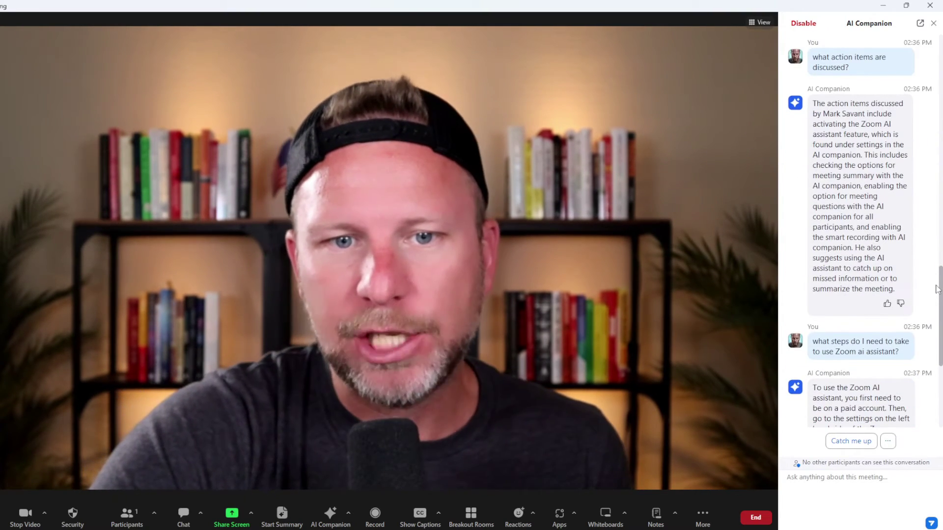
scroll(939, 293, up, 1)
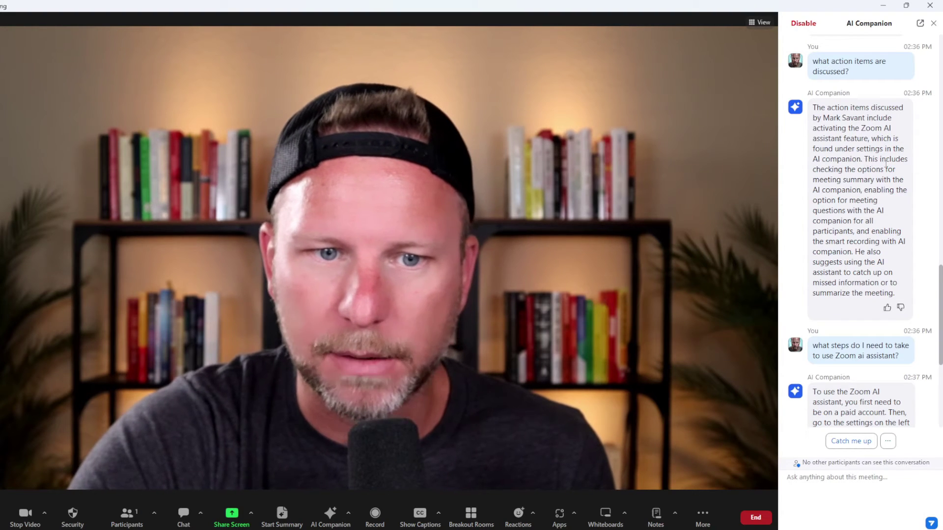
scroll(886, 164, down, 5)
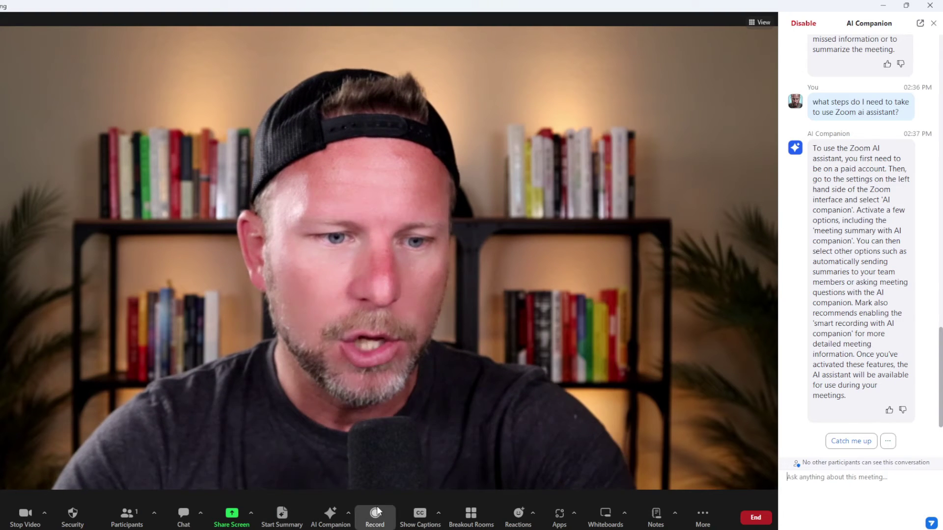
Start a blank whiteboard and have AI generate sticky notes listing Zoom AI Companion's benefits
click(608, 520)
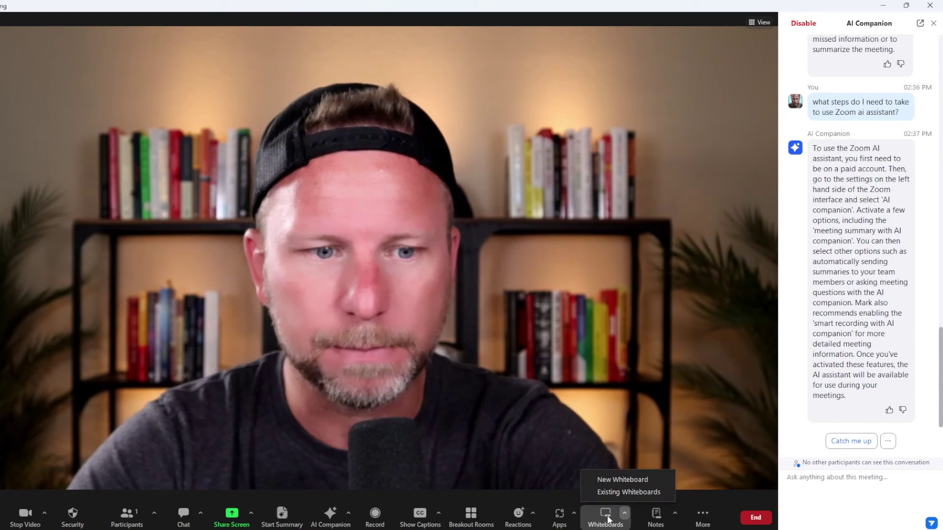
click(609, 479)
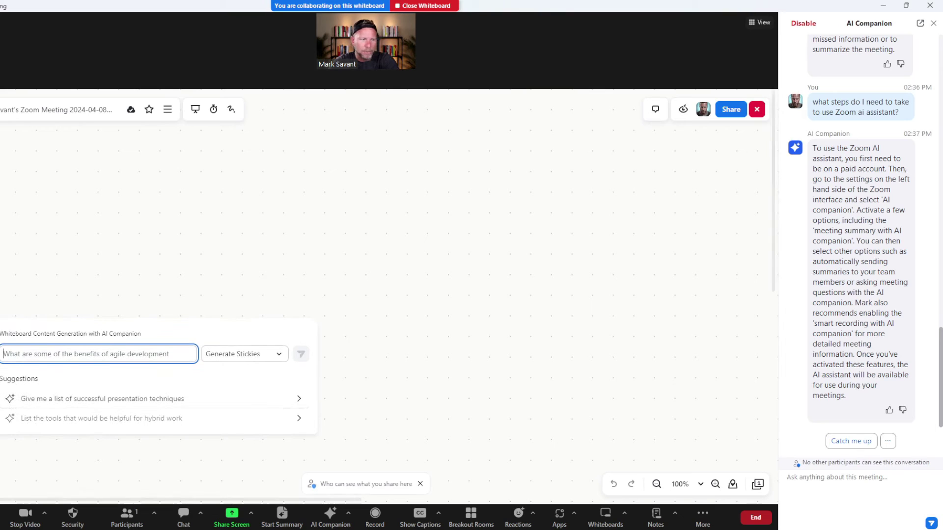
click(244, 362)
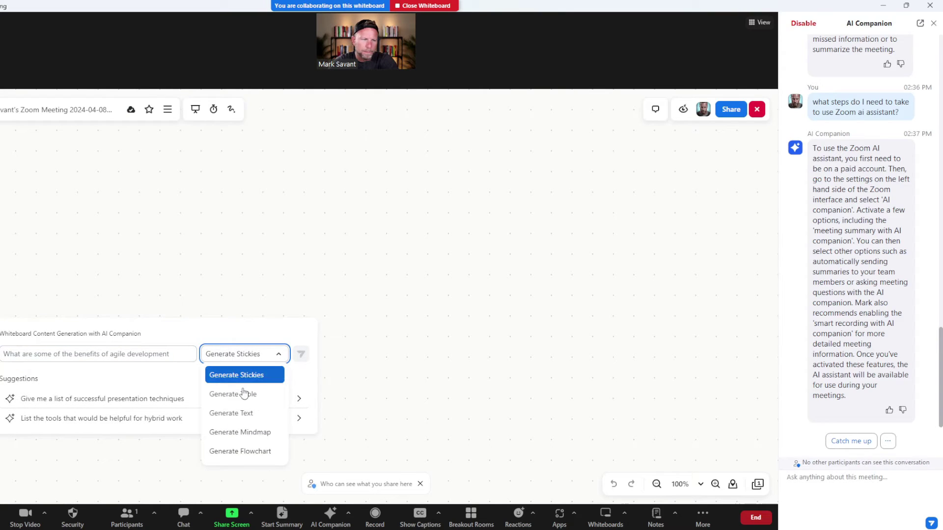
click(251, 378)
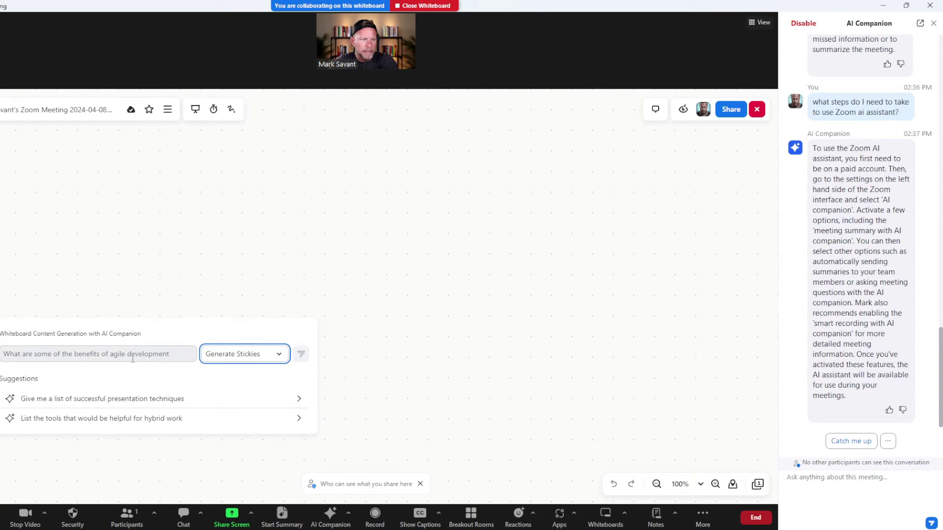
click(132, 356)
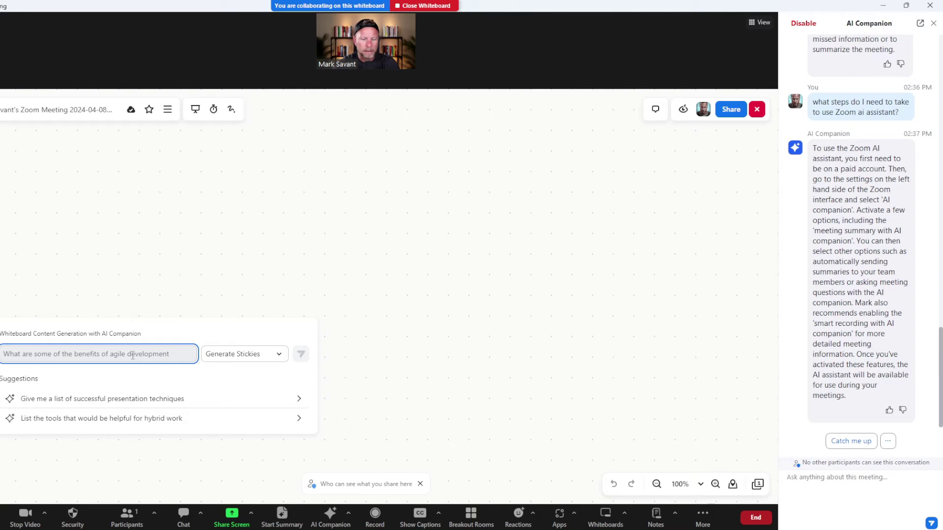
text(w)
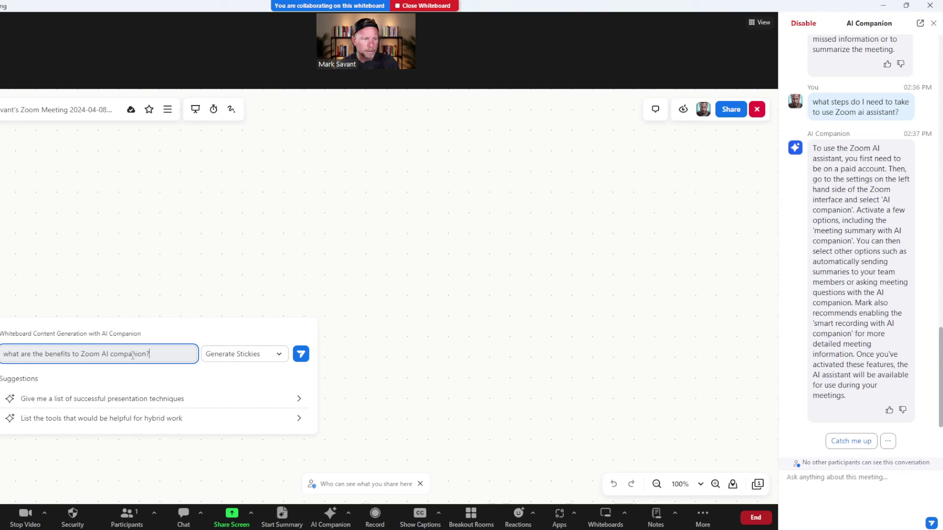
key(Return)
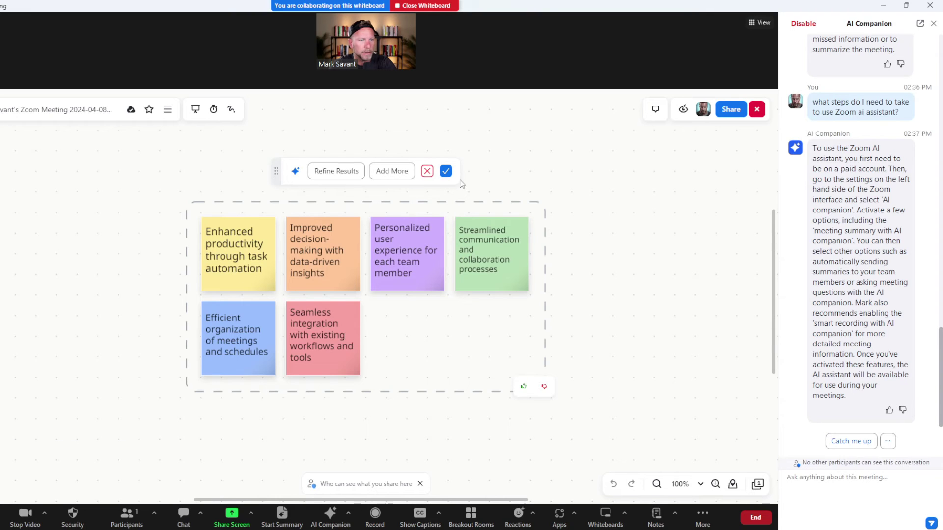
Discard the stickies and generate a flowchart for 'what are the steps to activate and use Zoom AI assistant'
click(427, 171)
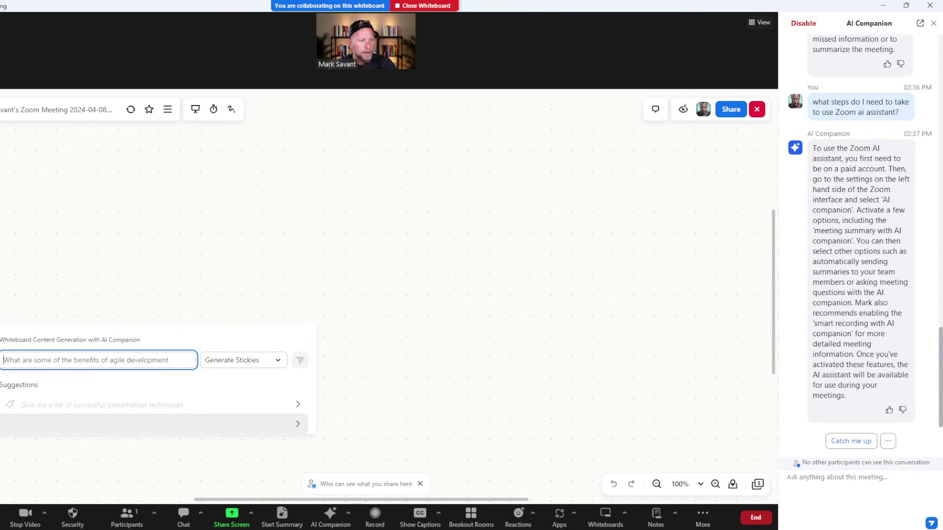
click(235, 360)
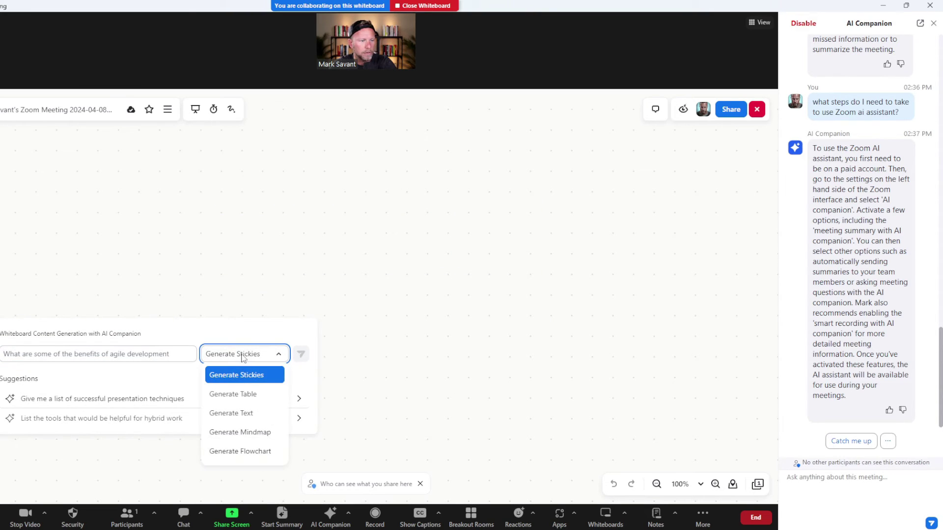
click(266, 455)
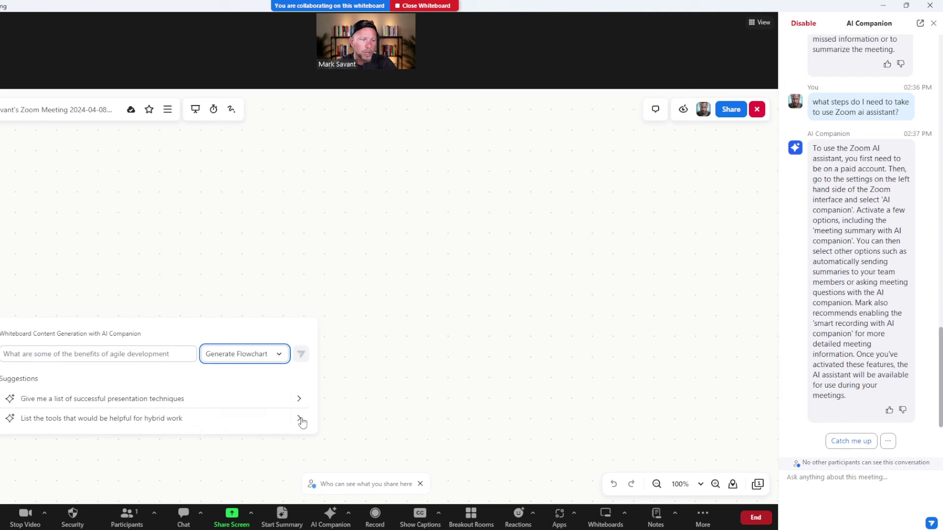
click(147, 353)
text(what are the steps to activate and use Zoom AI assistant)
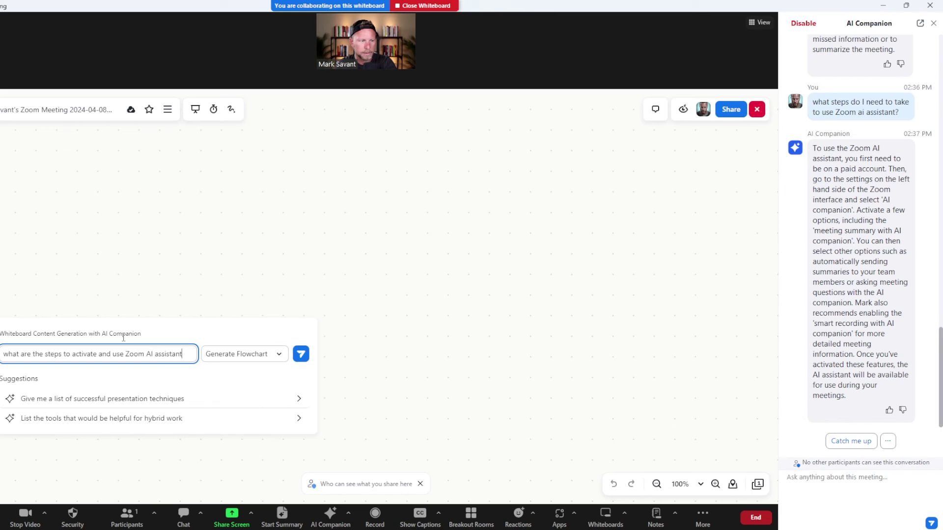
key(Return)
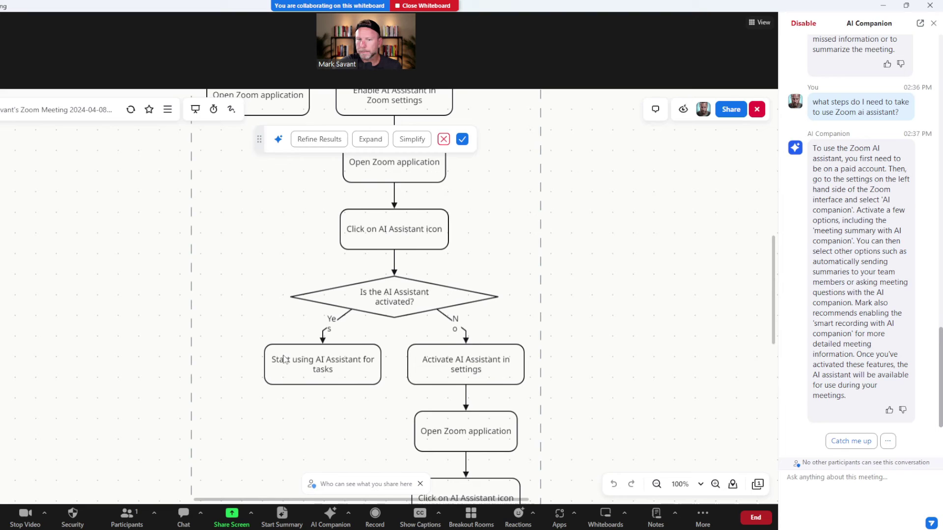
scroll(494, 367, up, 5)
scroll(480, 358, up, 1)
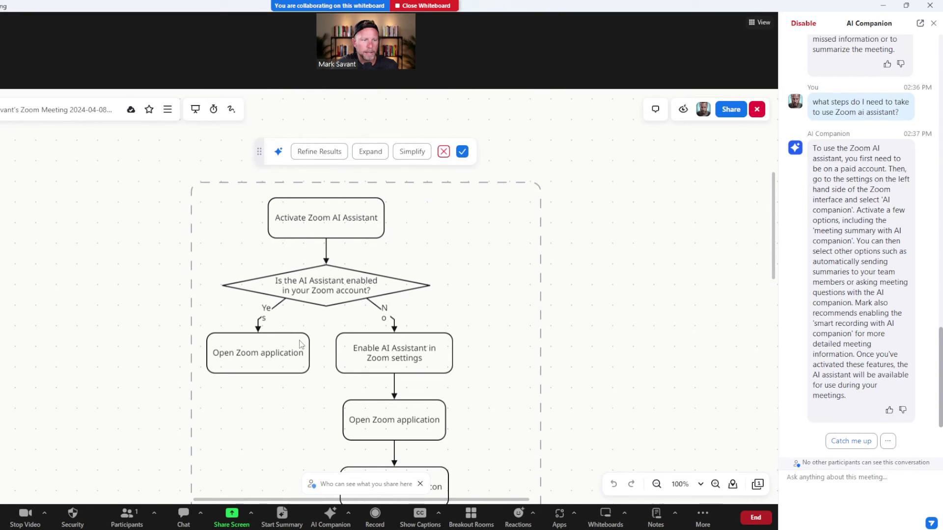
scroll(432, 344, down, 1)
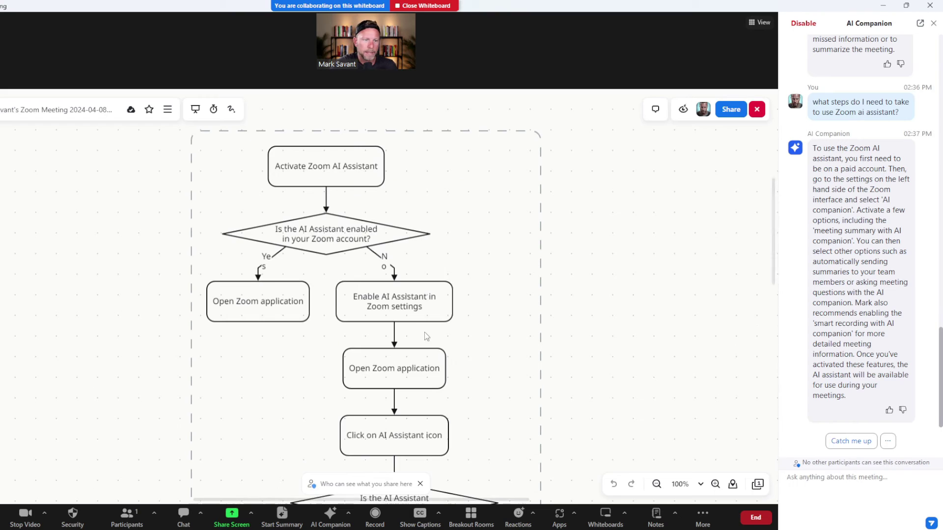
scroll(408, 309, down, 1)
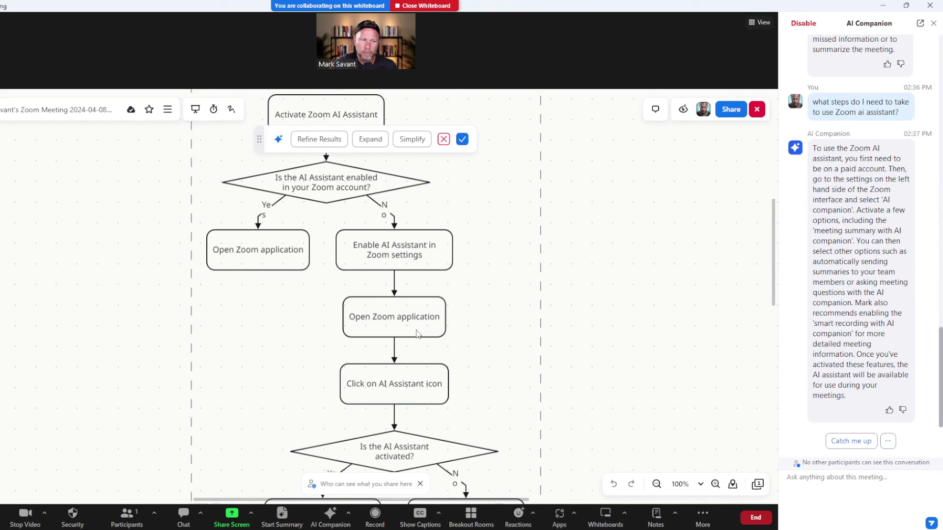
scroll(417, 333, down, 1)
scroll(410, 332, down, 10)
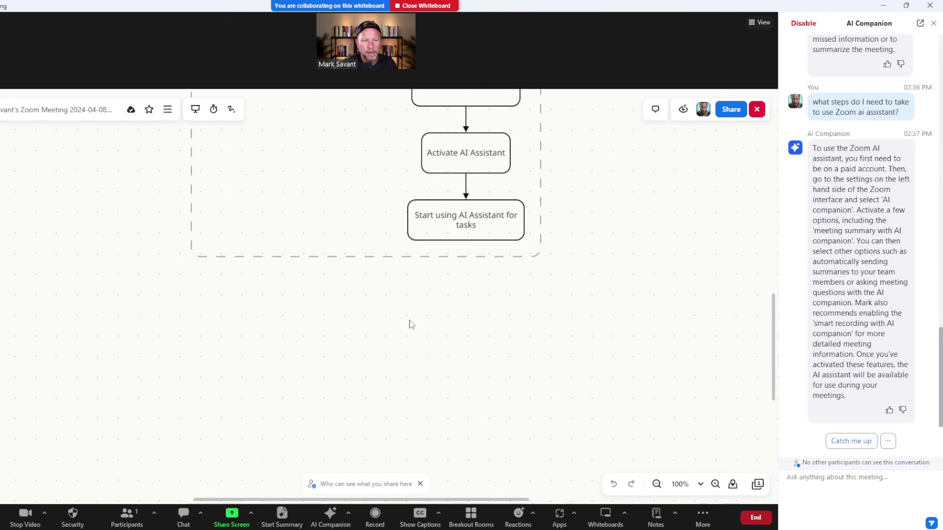
scroll(418, 325, up, 10)
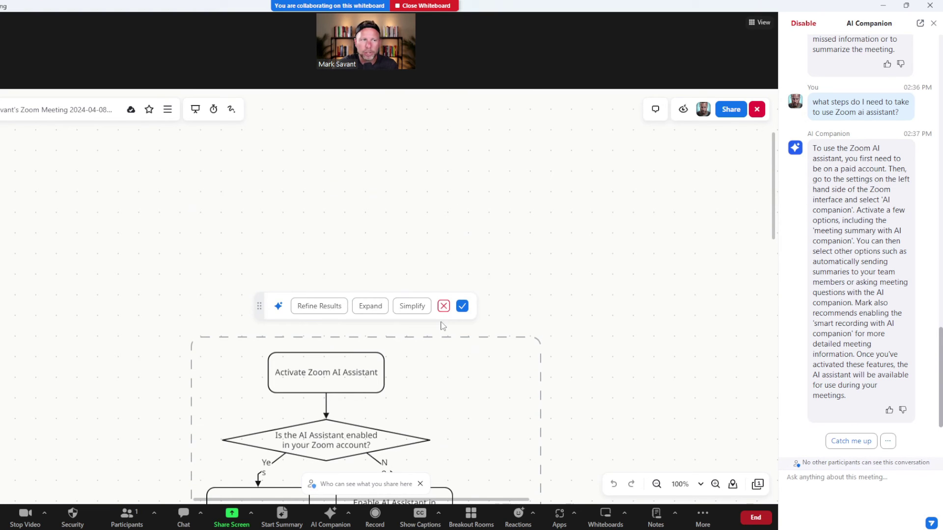
drag(614, 424, 617, 289)
scroll(461, 324, down, 7)
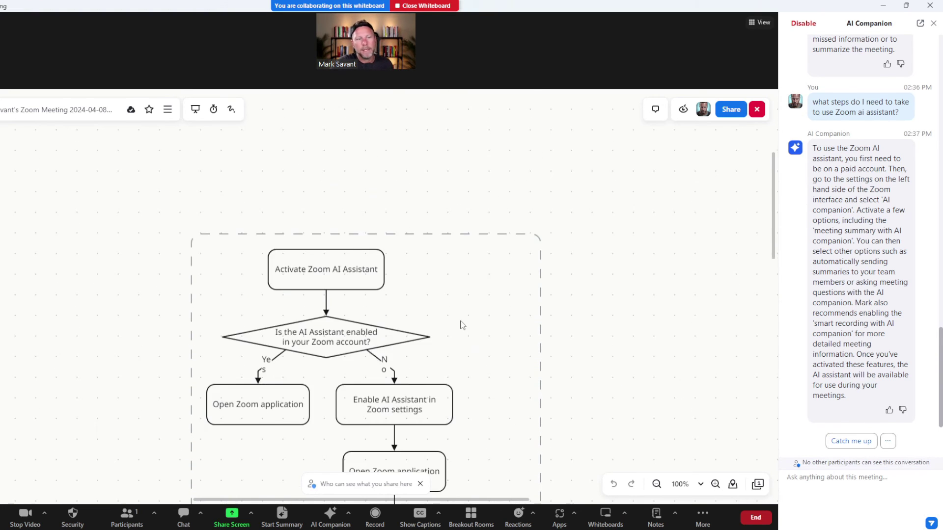
scroll(464, 303, down, 1)
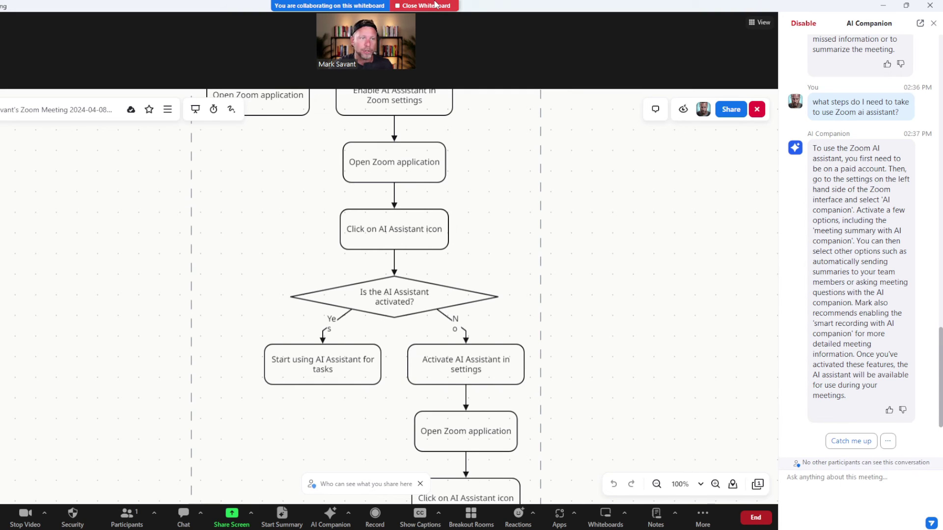
scroll(465, 329, down, 6)
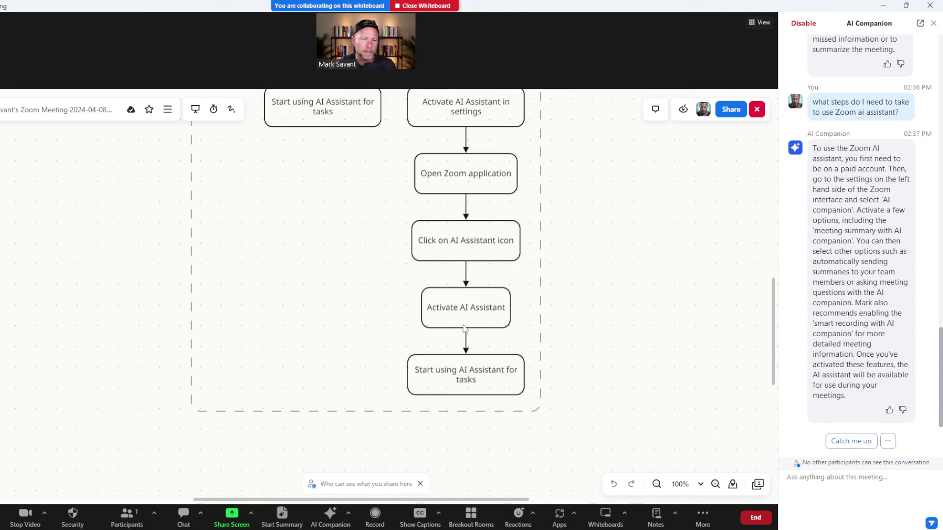
scroll(427, 324, up, 5)
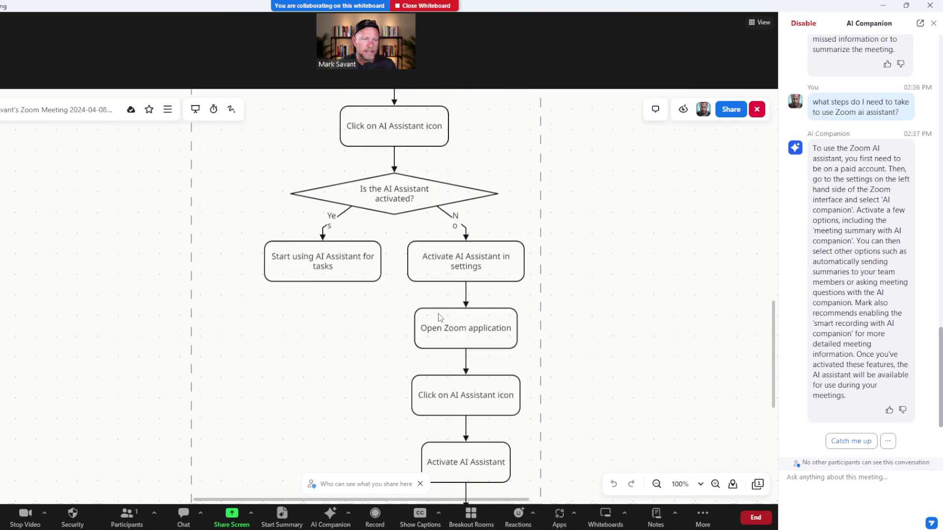